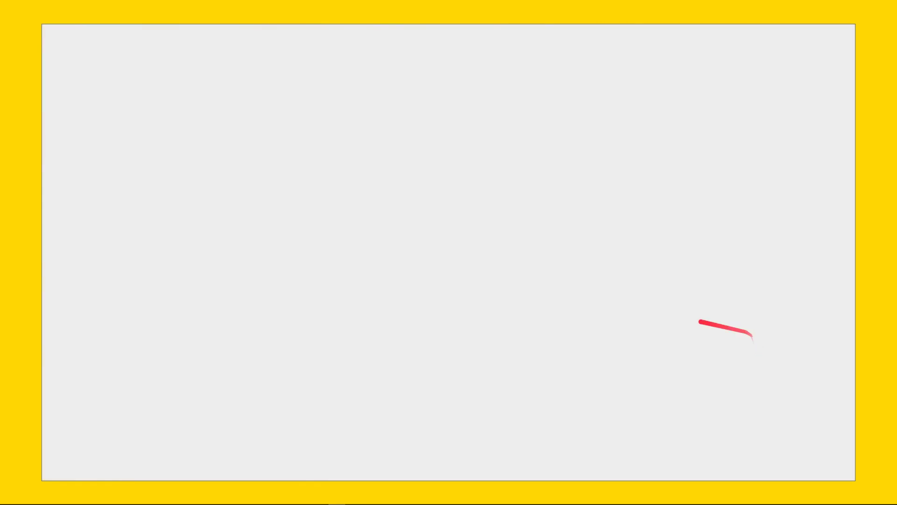
# Step: Exit the full-screen slideshow to return to the editor on slide 8
pyautogui.moveTo(450, 6)
pyautogui.click(450, 33)
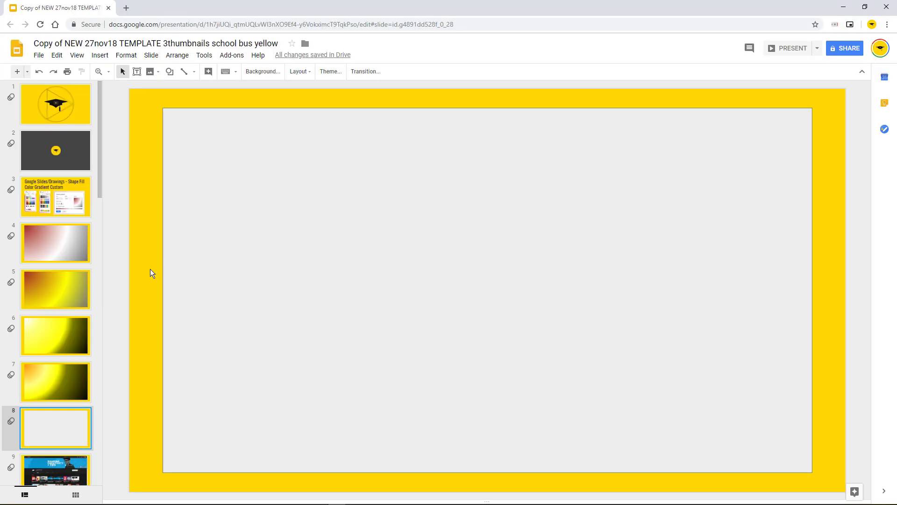
# Step: Select slide 8's large grey rectangle and bring up its gradient fill presets
pyautogui.click(208, 258)
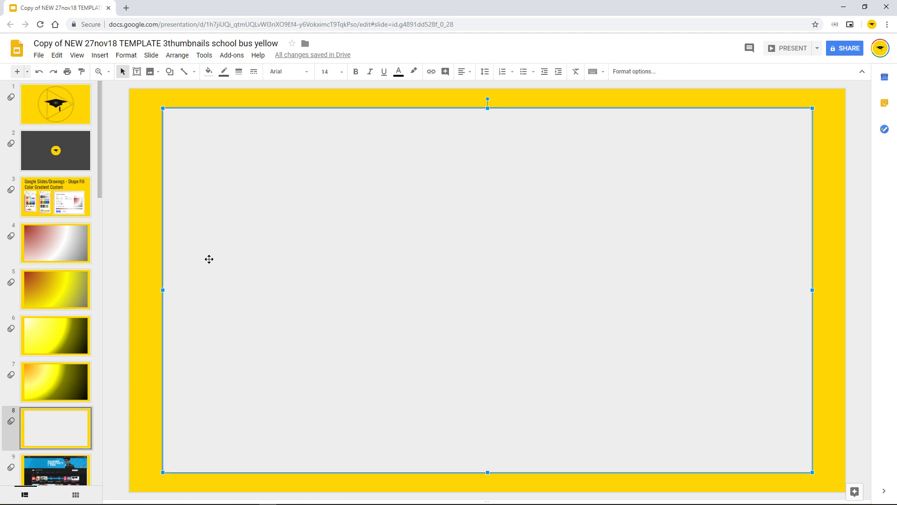
pyautogui.click(209, 73)
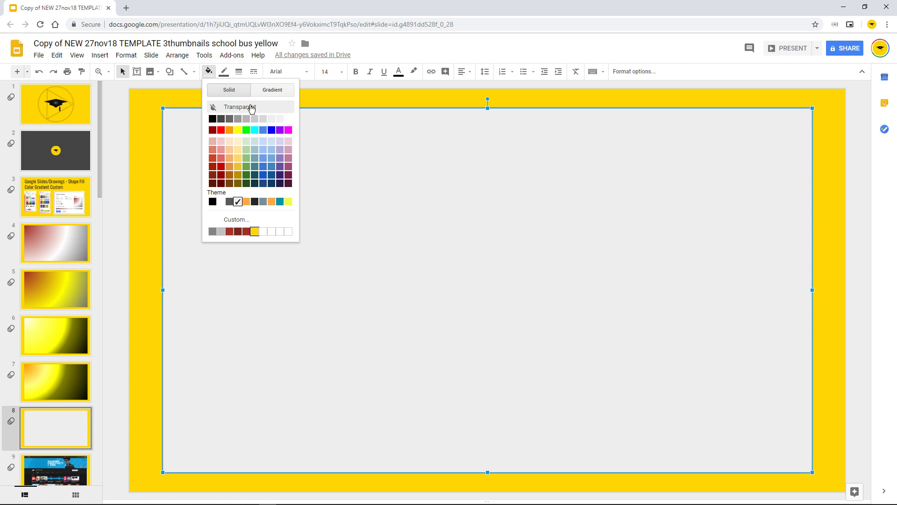
pyautogui.click(270, 90)
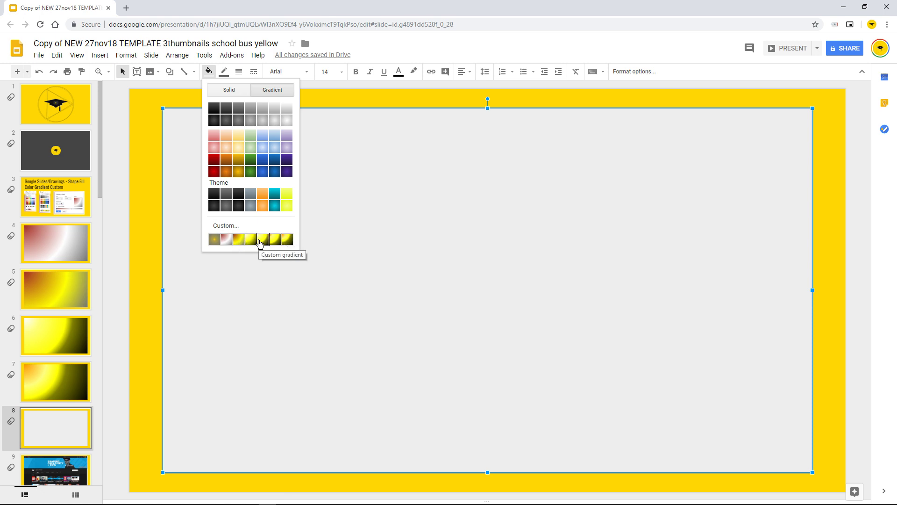
# Step: Start a custom Radial gradient centred in the shape, and toggle Rotate with shape
pyautogui.click(227, 227)
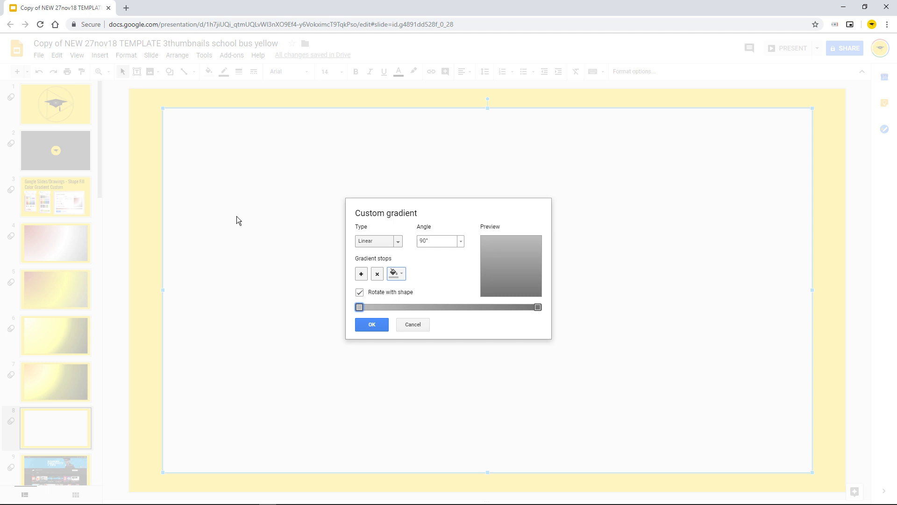
pyautogui.click(364, 245)
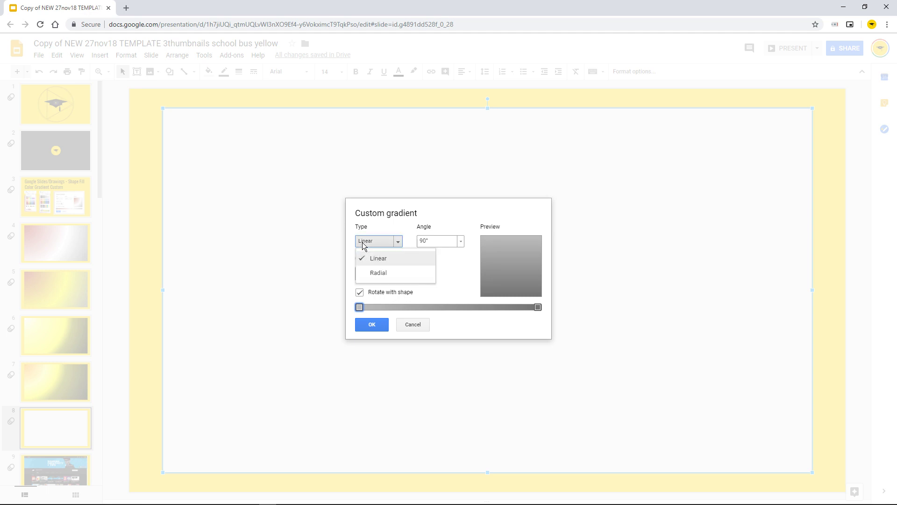
pyautogui.click(376, 274)
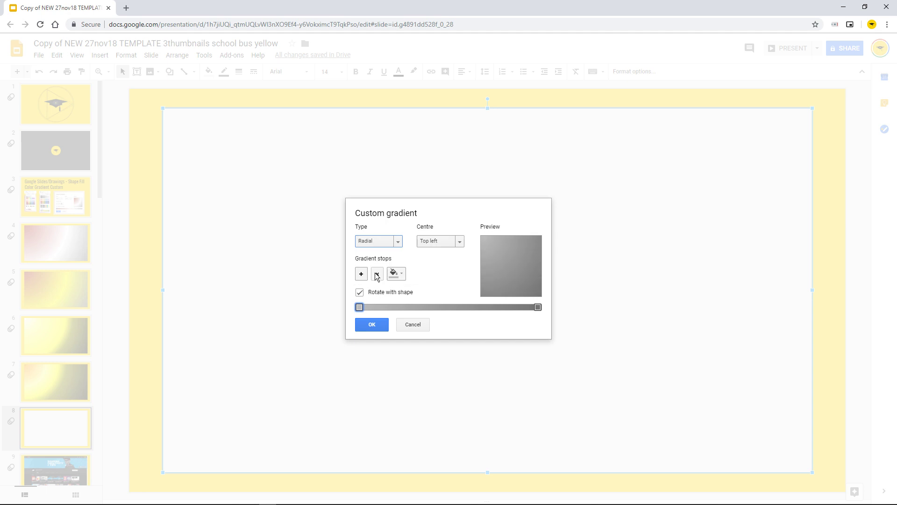
pyautogui.click(434, 242)
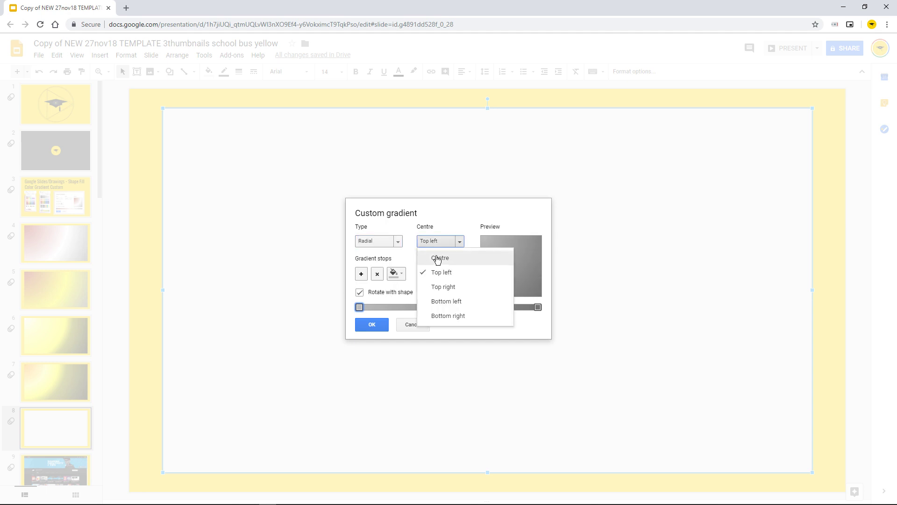
pyautogui.click(438, 258)
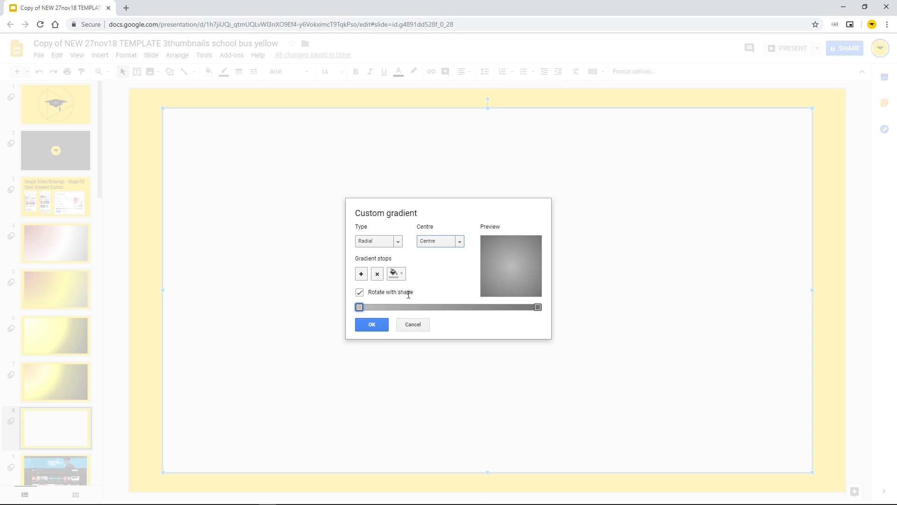
pyautogui.click(359, 294)
# Step: Make the gradient's left stop red and its right stop orange
pyautogui.click(392, 275)
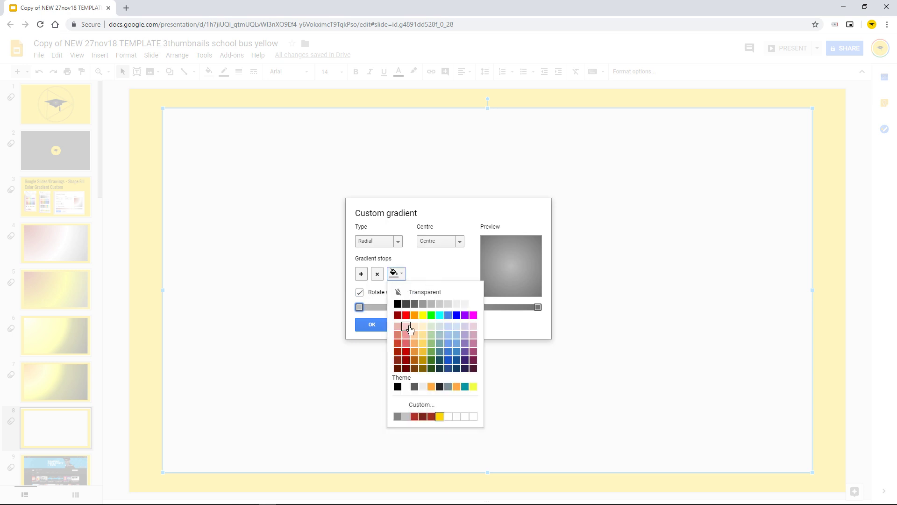
pyautogui.click(406, 316)
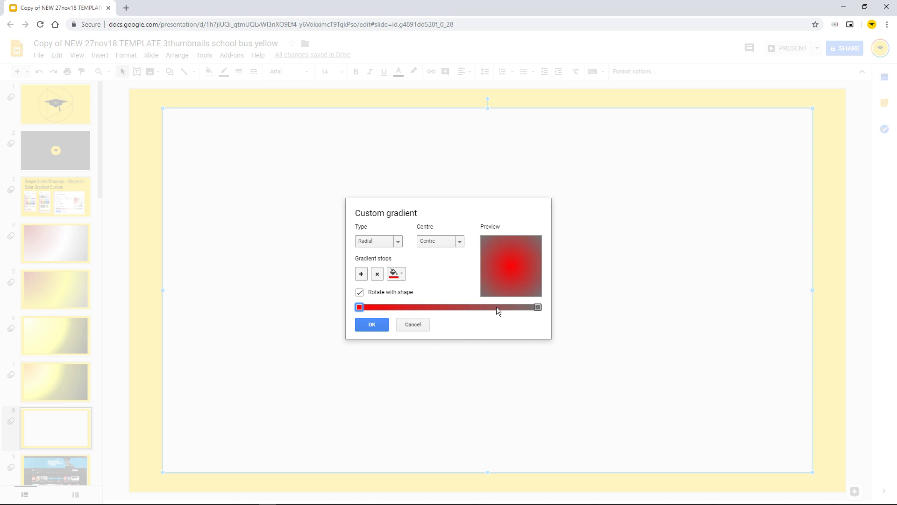
pyautogui.click(538, 307)
pyautogui.click(395, 275)
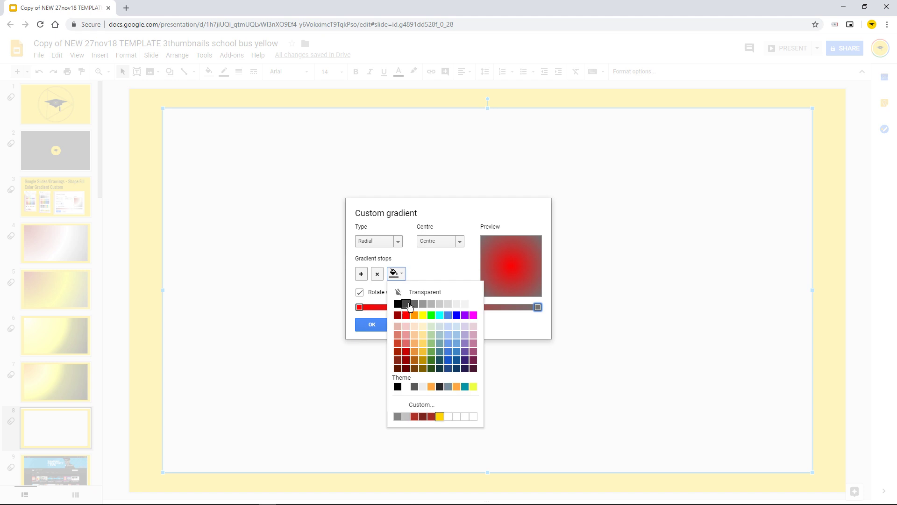
pyautogui.click(416, 315)
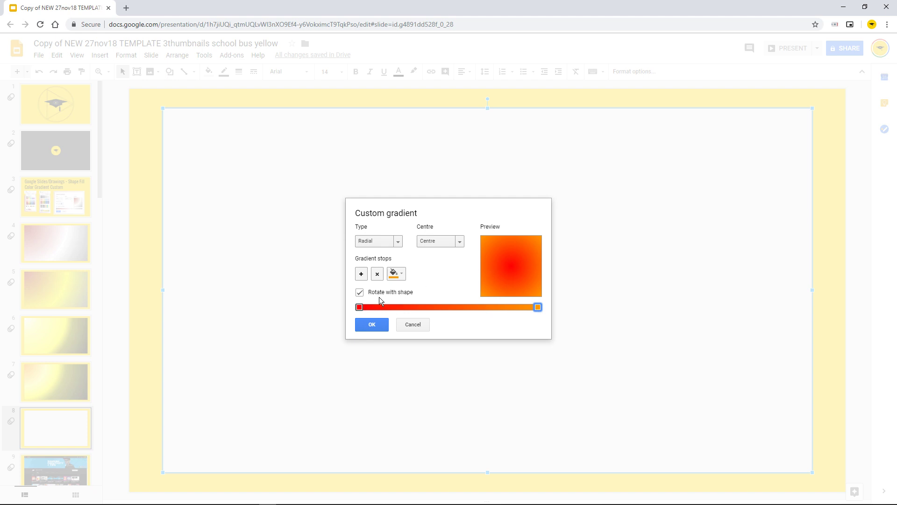
# Step: Keep Rotate with shape on, add three gradient stops, and slide the middle one toward red
pyautogui.click(361, 293)
pyautogui.click(361, 293)
pyautogui.click(364, 278)
pyautogui.click(365, 277)
pyautogui.click(367, 278)
pyautogui.moveTo(447, 310); pyautogui.dragTo(403, 310)
# Step: Zoom the browser page to 150%
pyautogui.click(885, 24)
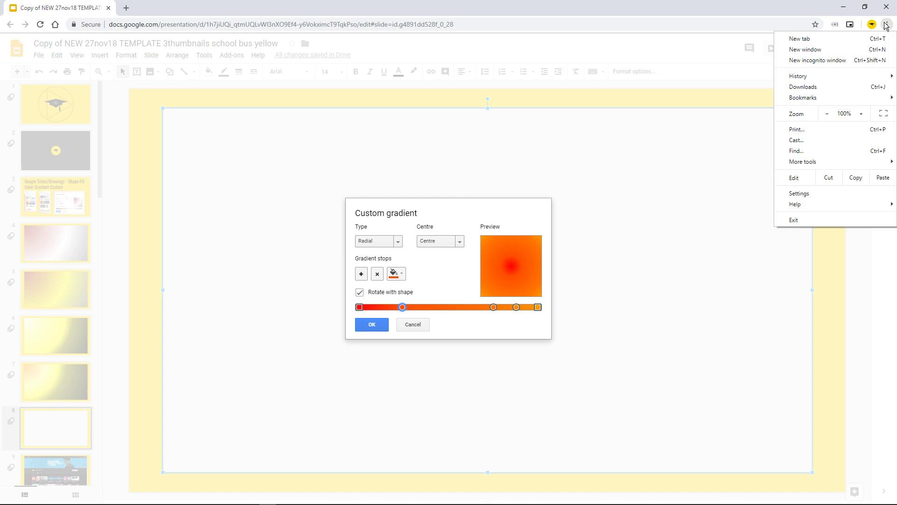
pyautogui.click(863, 115)
pyautogui.click(864, 115)
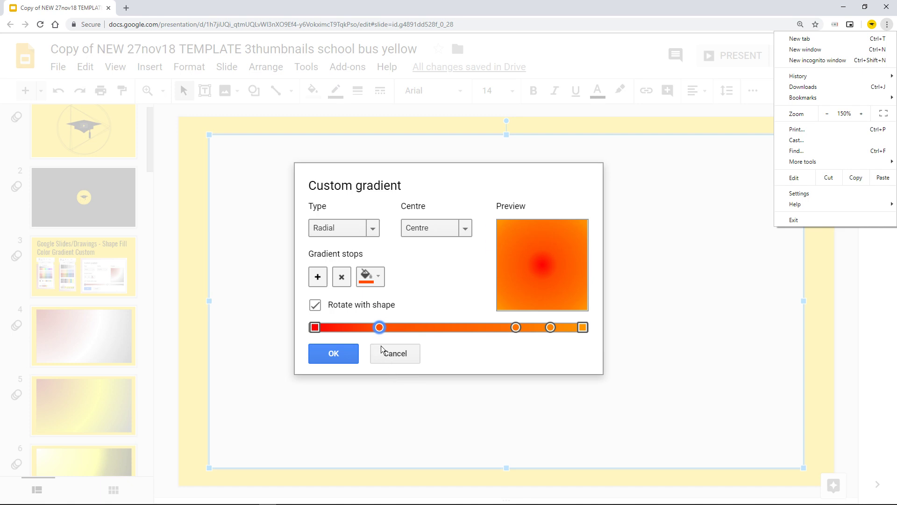
pyautogui.click(377, 331)
# Step: Rearrange the gradient stops, removing one, adding one, and spreading them toward the middle
pyautogui.moveTo(378, 331)
pyautogui.mouseDown()
pyautogui.moveTo(340, 330)
pyautogui.moveTo(374, 330)
pyautogui.mouseUp()
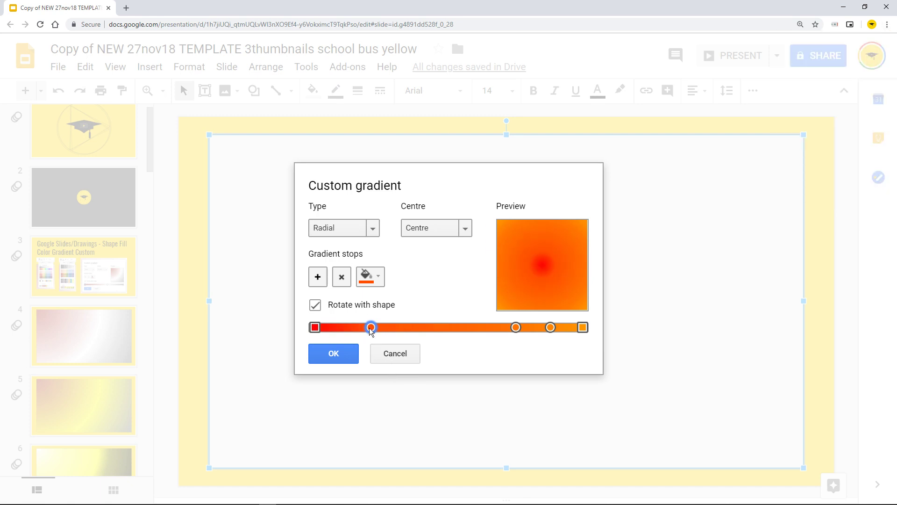
pyautogui.click(342, 278)
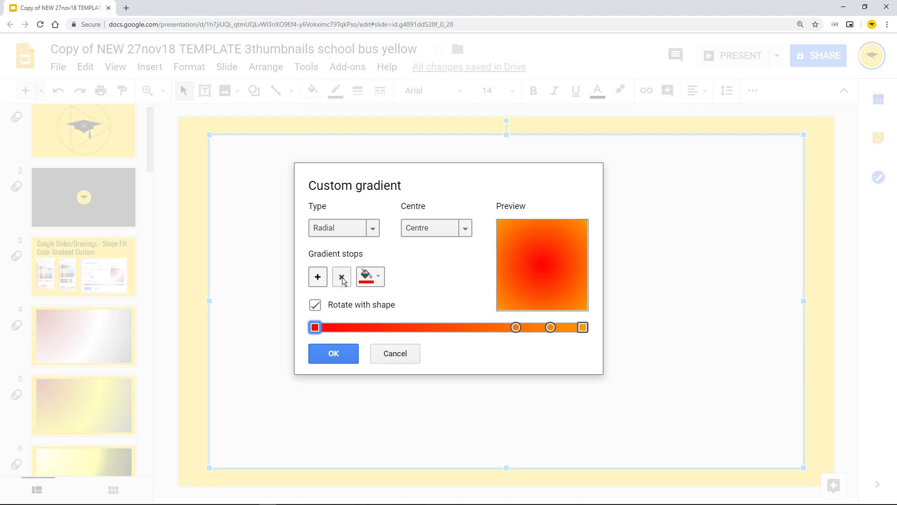
pyautogui.click(321, 277)
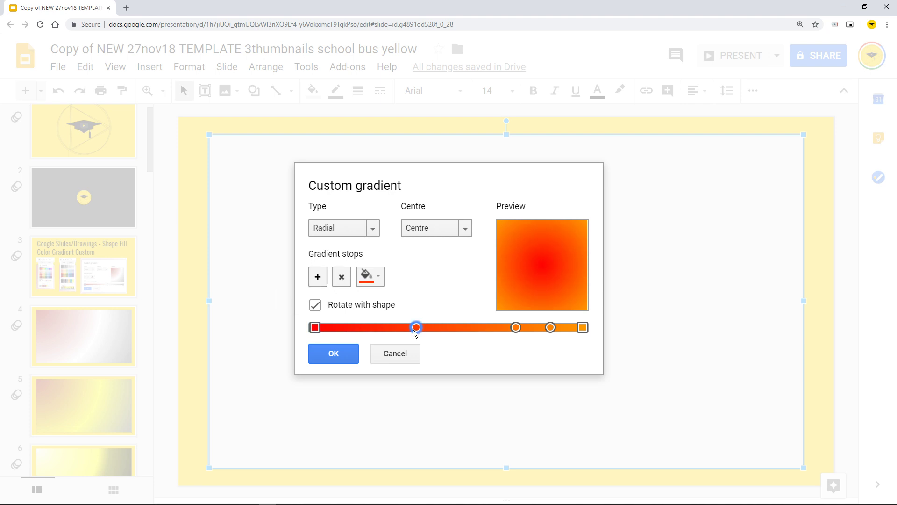
pyautogui.moveTo(417, 327); pyautogui.dragTo(351, 331)
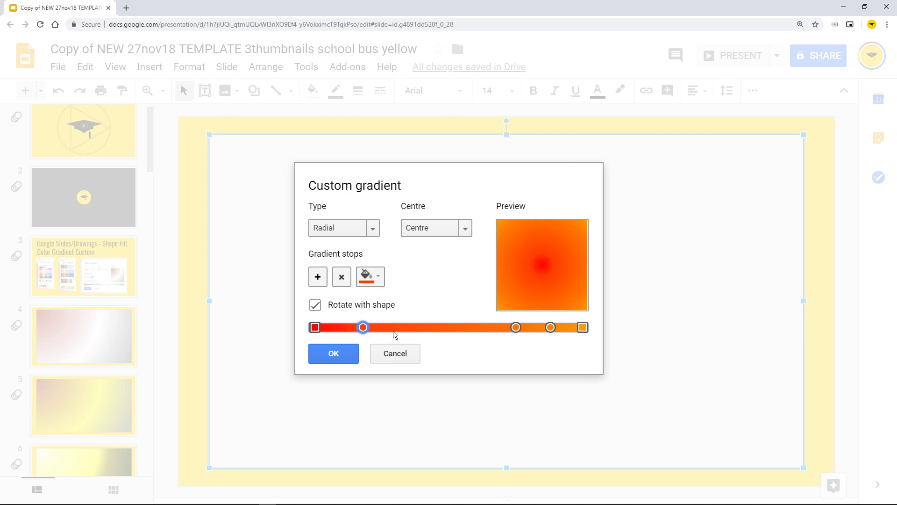
pyautogui.moveTo(516, 330); pyautogui.dragTo(440, 323)
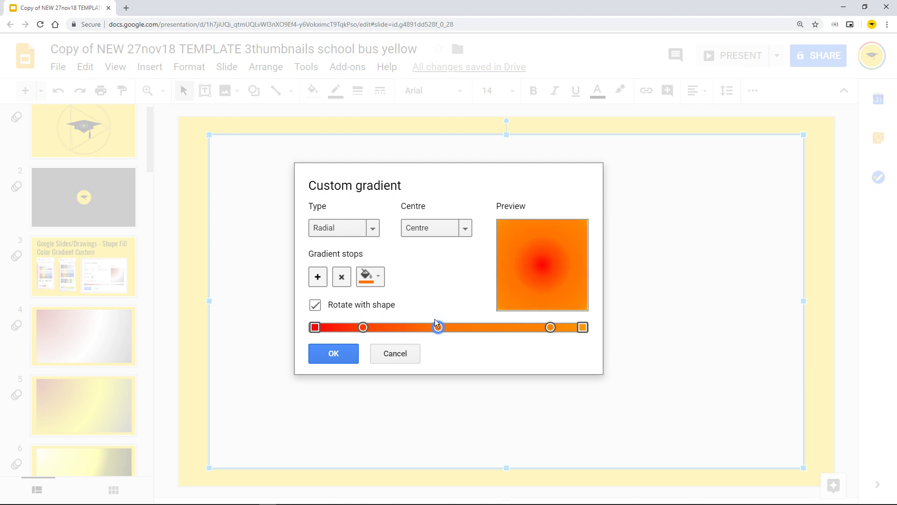
pyautogui.moveTo(551, 327); pyautogui.dragTo(517, 327)
# Step: Colour the middle gradient stop yellow and fine-tune the stop spacing
pyautogui.click(435, 328)
pyautogui.click(367, 277)
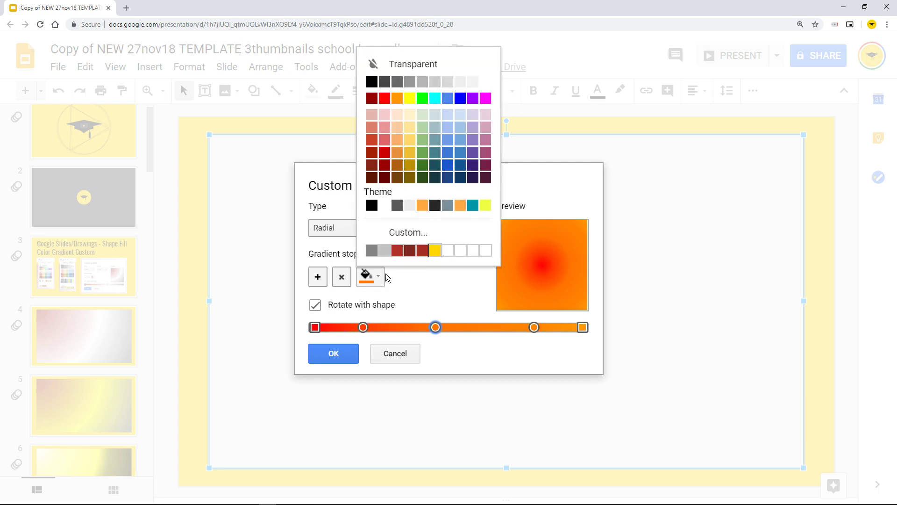
pyautogui.click(486, 205)
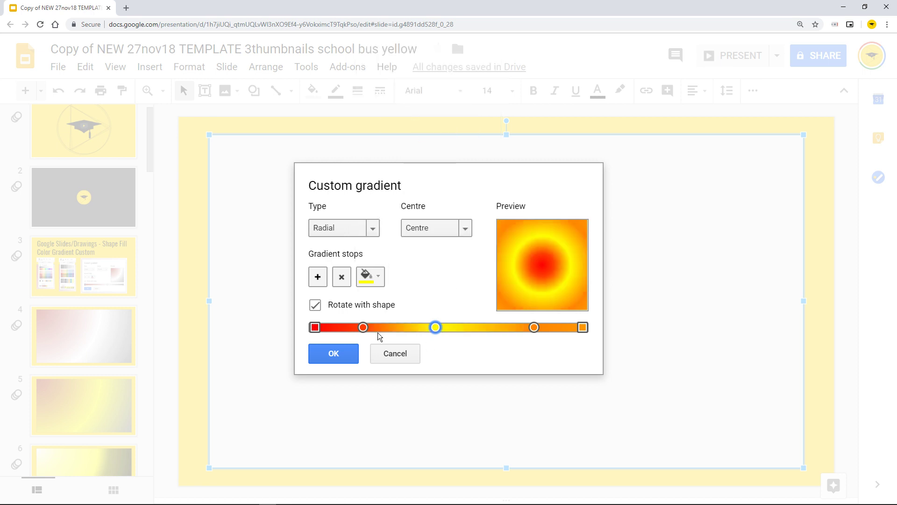
pyautogui.moveTo(363, 327)
pyautogui.mouseDown()
pyautogui.moveTo(346, 327)
pyautogui.moveTo(373, 328)
pyautogui.mouseUp()
pyautogui.moveTo(435, 328)
pyautogui.mouseDown()
pyautogui.moveTo(489, 330)
pyautogui.moveTo(447, 330)
pyautogui.mouseUp()
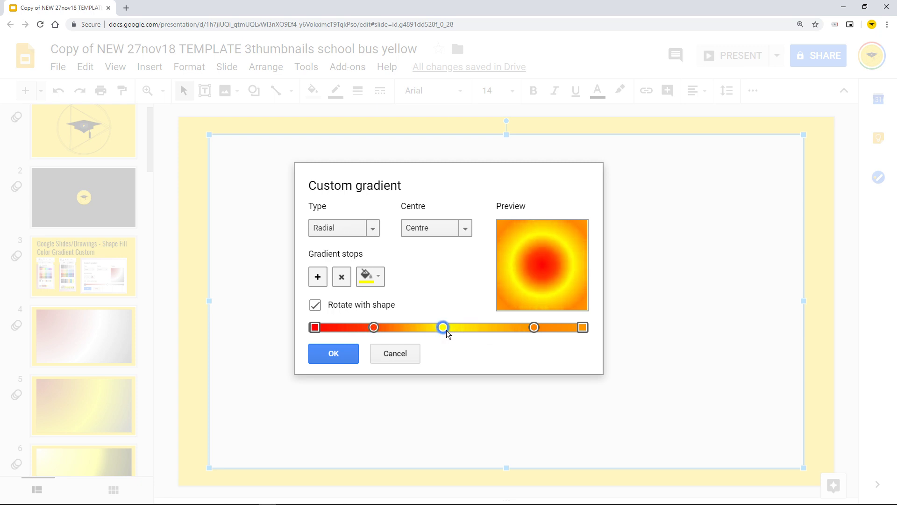
# Step: Try each corner as the gradient centre, then return it to the middle
pyautogui.click(446, 226)
pyautogui.click(432, 276)
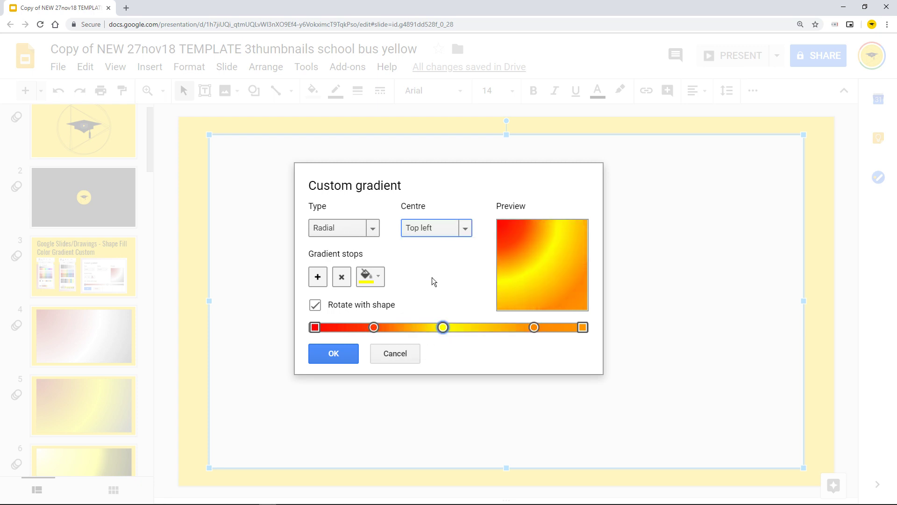
pyautogui.click(423, 226)
pyautogui.click(435, 294)
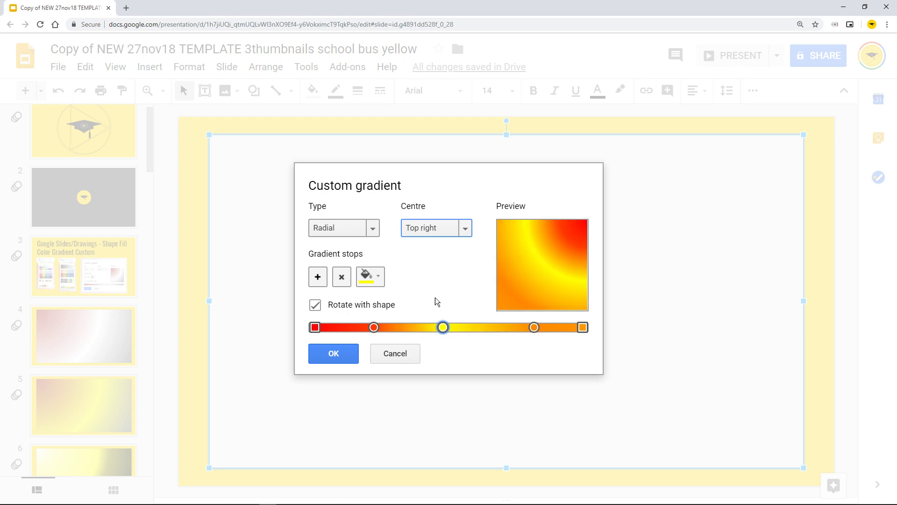
pyautogui.click(433, 225)
pyautogui.click(436, 318)
pyautogui.click(430, 234)
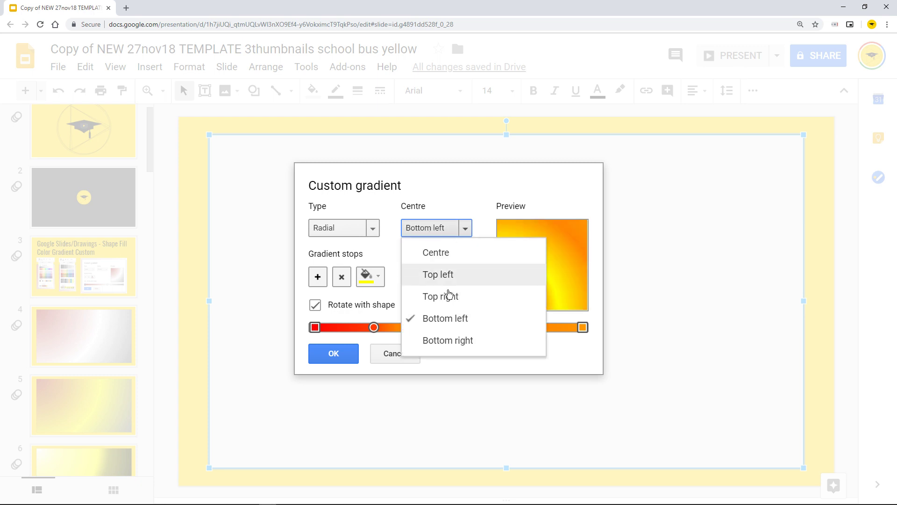
pyautogui.click(441, 342)
pyautogui.click(439, 228)
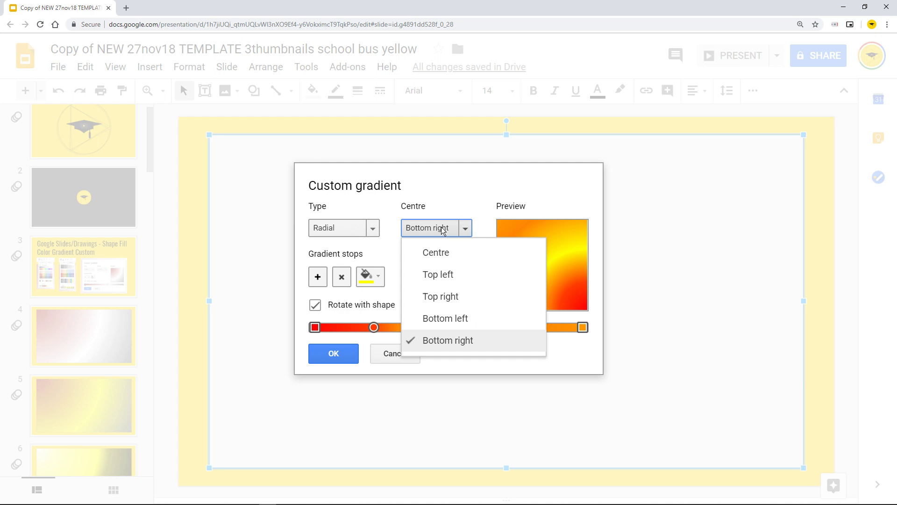
pyautogui.click(435, 255)
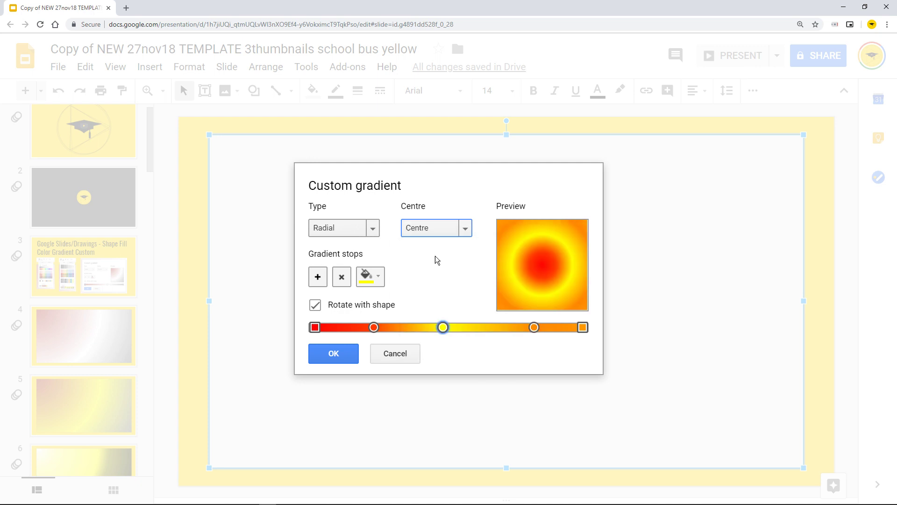
# Step: Switch to a Linear gradient rotating with the shape, nudge the red stop right, and apply it
pyautogui.click(316, 306)
pyautogui.moveTo(377, 331)
pyautogui.mouseDown()
pyautogui.moveTo(397, 333)
pyautogui.moveTo(371, 330)
pyautogui.mouseUp()
pyautogui.click(327, 231)
pyautogui.click(335, 252)
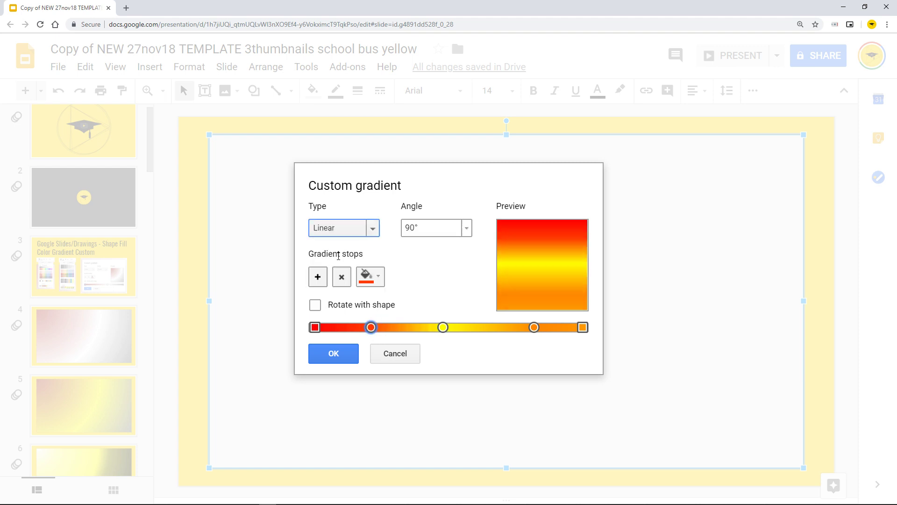
pyautogui.click(315, 306)
pyautogui.moveTo(373, 328)
pyautogui.mouseDown()
pyautogui.moveTo(404, 330)
pyautogui.moveTo(370, 330)
pyautogui.mouseUp()
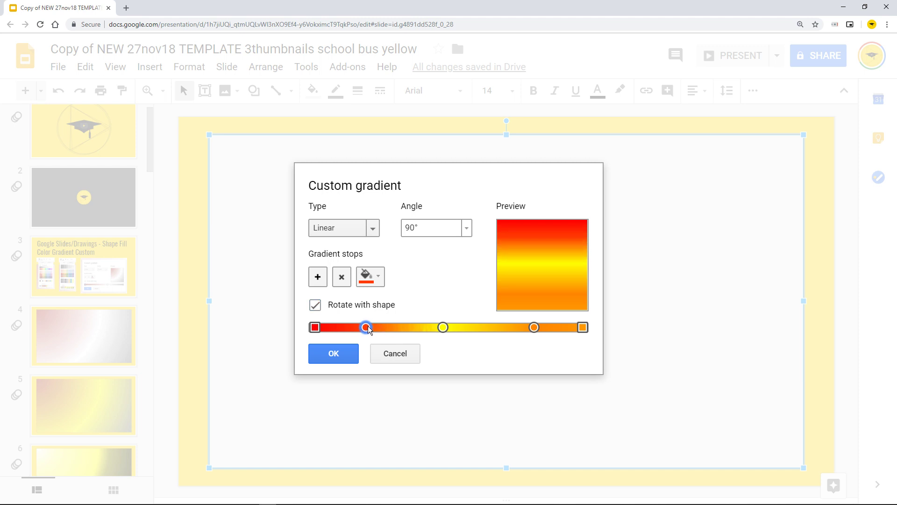
pyautogui.click(338, 356)
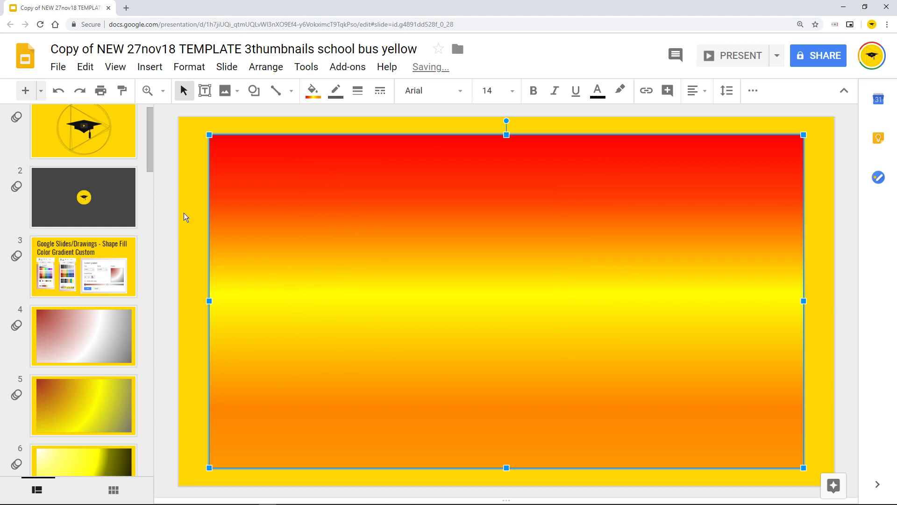
# Step: Test-rotate the rectangle about 42° and undo it, leaving it upright
pyautogui.moveTo(506, 121); pyautogui.dragTo(633, 200)
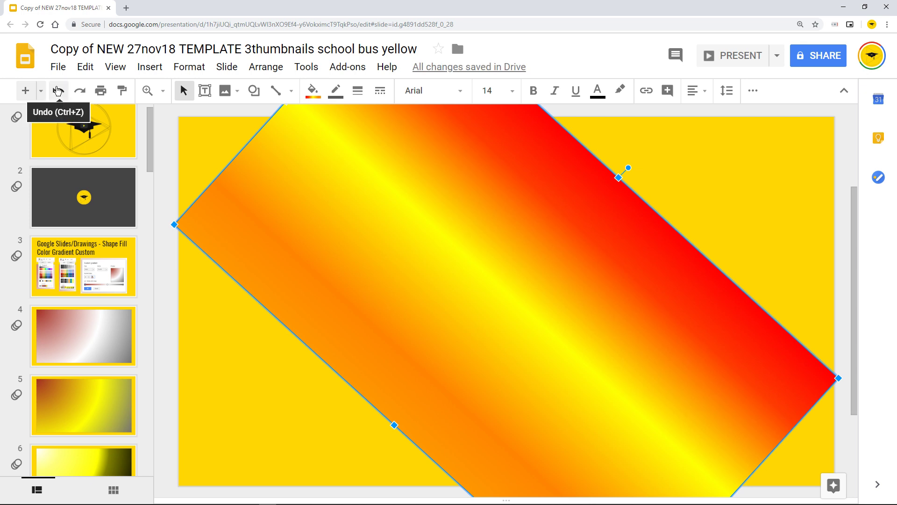
pyautogui.click(58, 90)
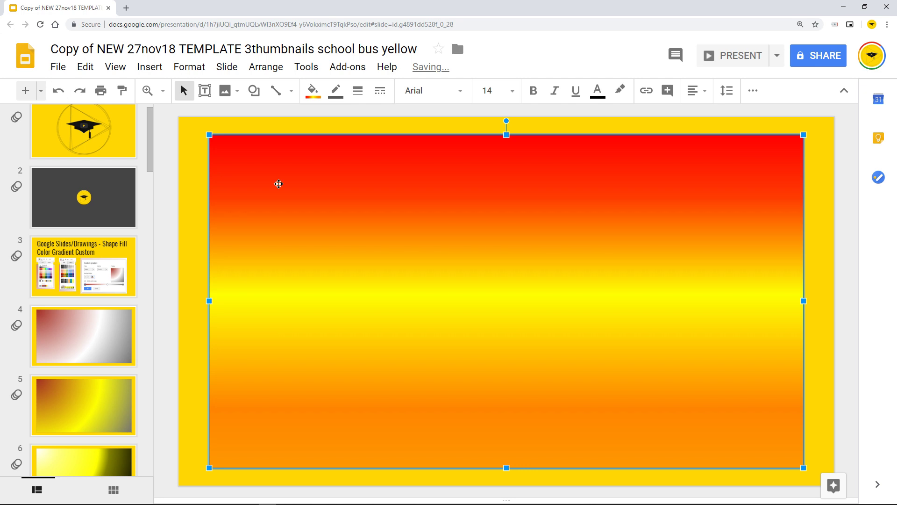
pyautogui.click(312, 91)
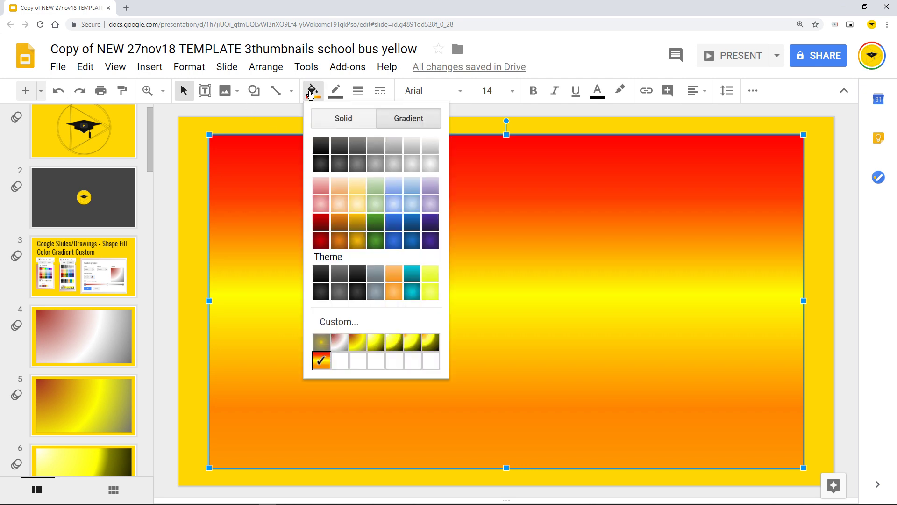
# Step: Turn off Rotate with shape for the custom gradient, then test a rotation and undo it
pyautogui.click(330, 322)
pyautogui.click(315, 307)
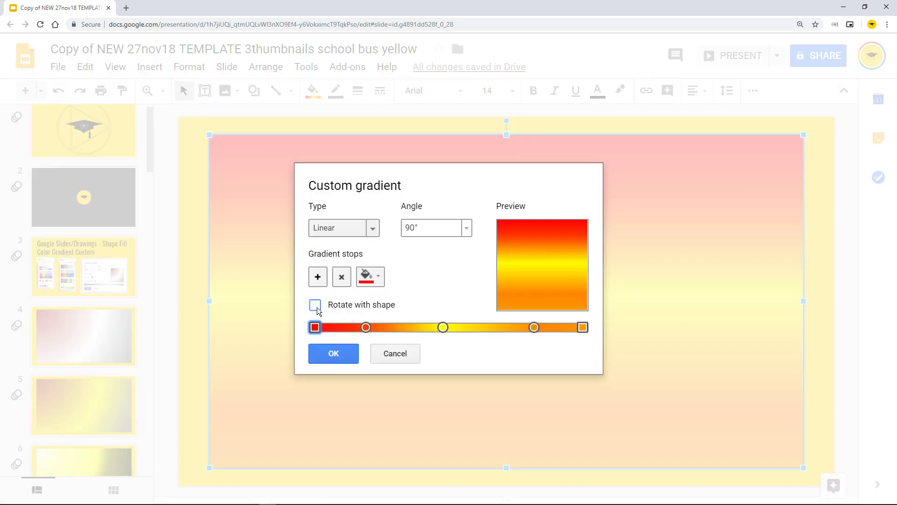
pyautogui.click(331, 349)
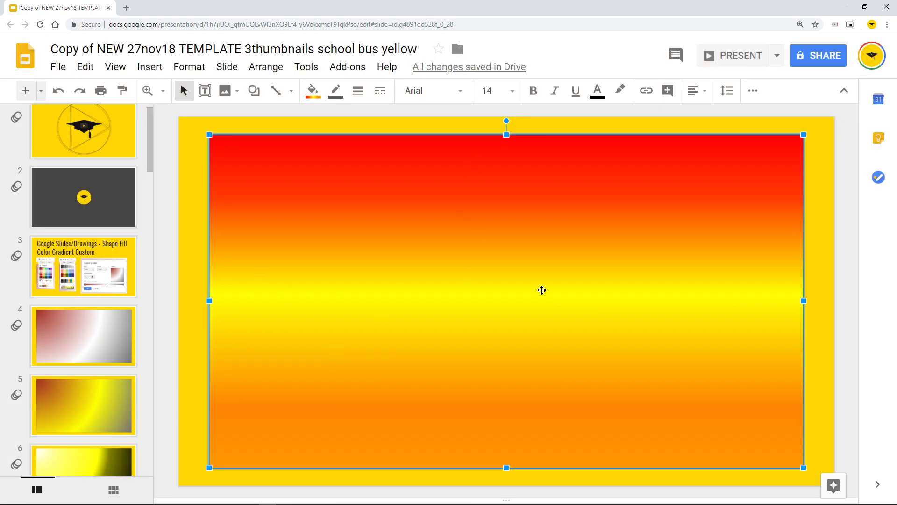
pyautogui.moveTo(506, 120)
pyautogui.mouseDown()
pyautogui.moveTo(629, 154)
pyautogui.moveTo(665, 179)
pyautogui.moveTo(537, 182)
pyautogui.mouseUp()
pyautogui.click(56, 91)
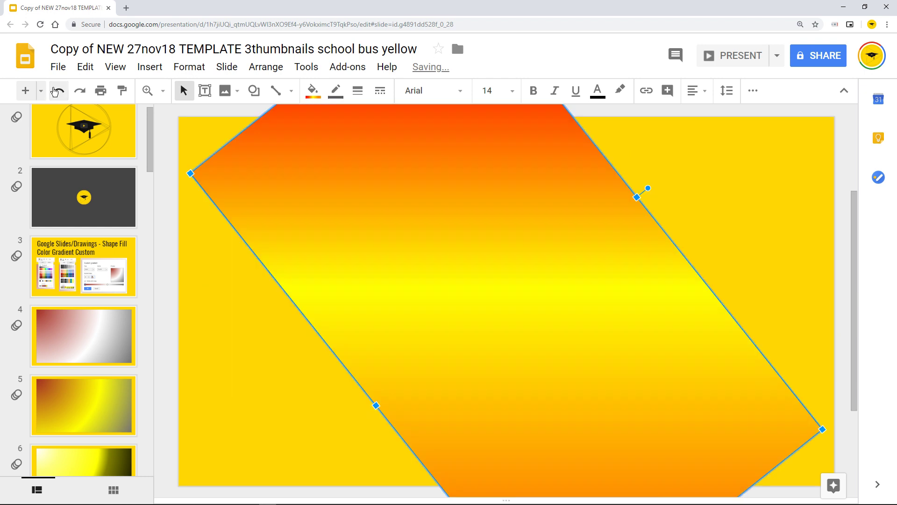
pyautogui.click(56, 91)
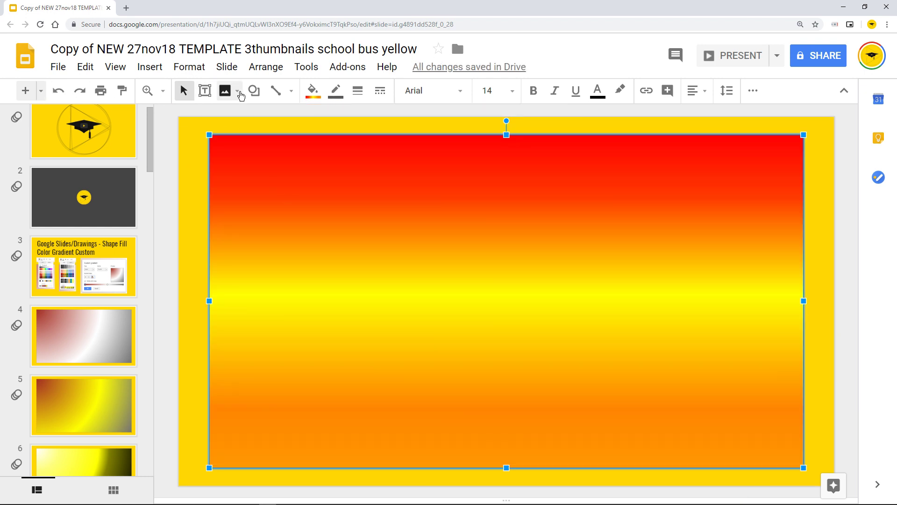
# Step: Reopen the custom gradient, shift the orange stop, and set it Linear at 135°
pyautogui.click(313, 90)
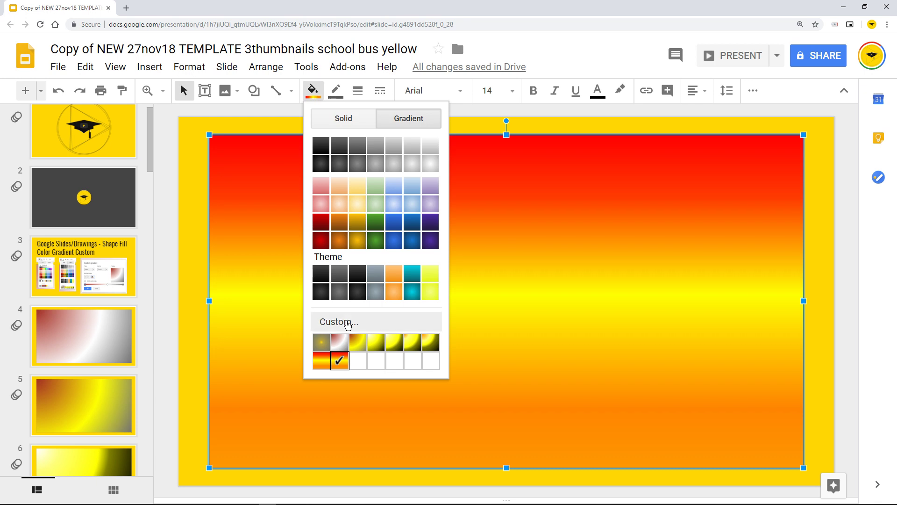
pyautogui.click(347, 322)
pyautogui.moveTo(535, 330)
pyautogui.mouseDown()
pyautogui.moveTo(486, 329)
pyautogui.moveTo(557, 333)
pyautogui.moveTo(542, 336)
pyautogui.mouseUp()
pyautogui.click(414, 230)
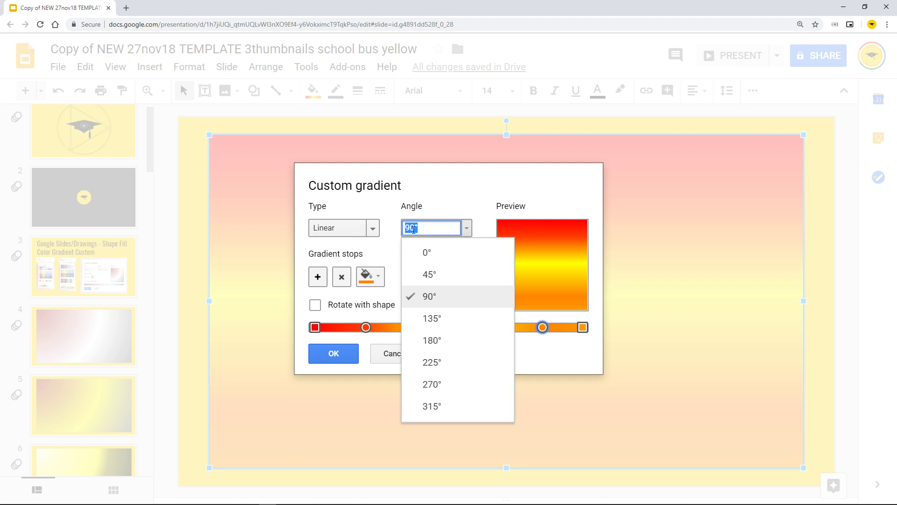
pyautogui.click(424, 317)
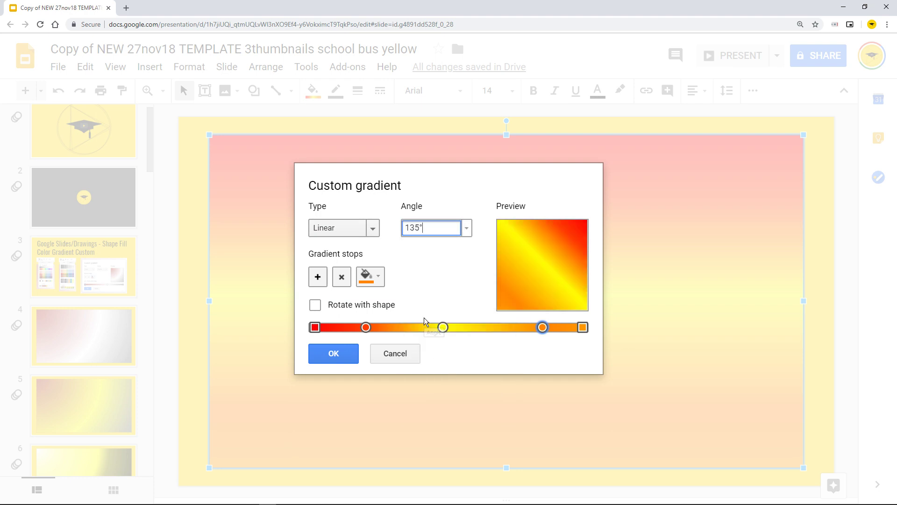
pyautogui.click(335, 229)
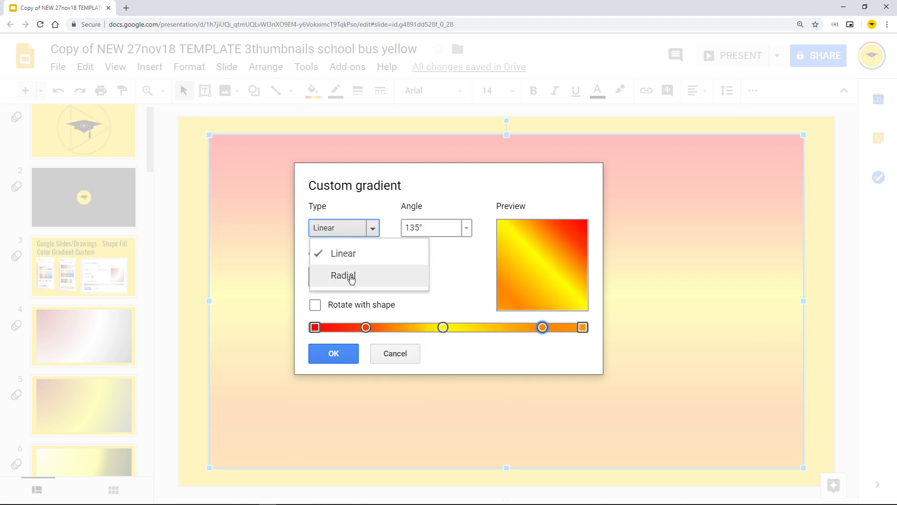
pyautogui.click(351, 277)
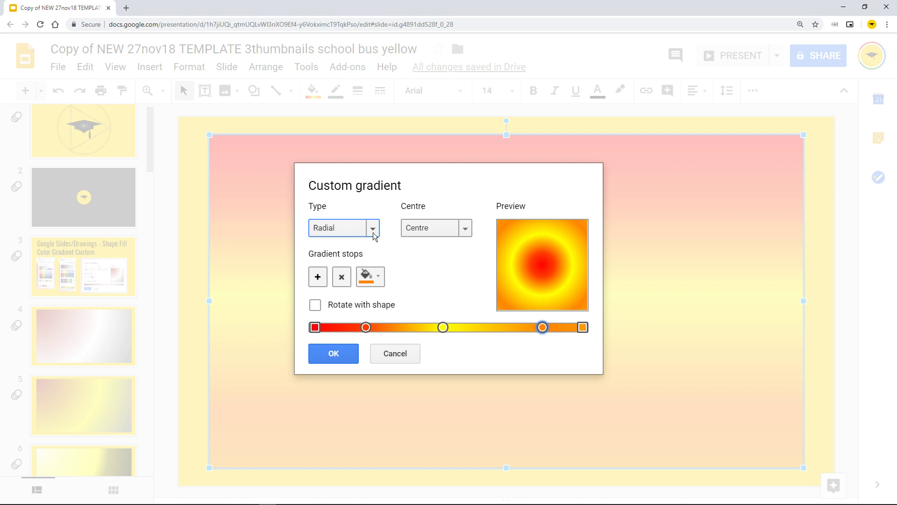
pyautogui.click(344, 231)
pyautogui.click(343, 253)
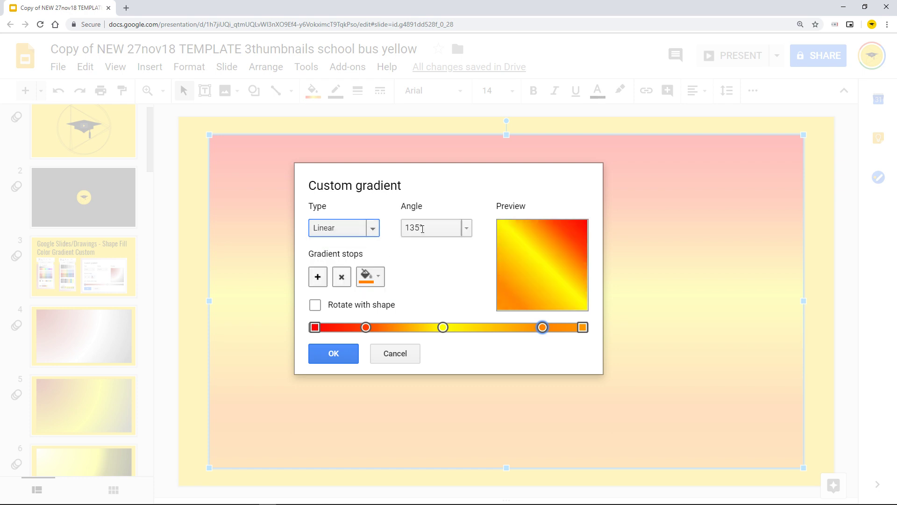
pyautogui.click(426, 229)
pyautogui.click(467, 228)
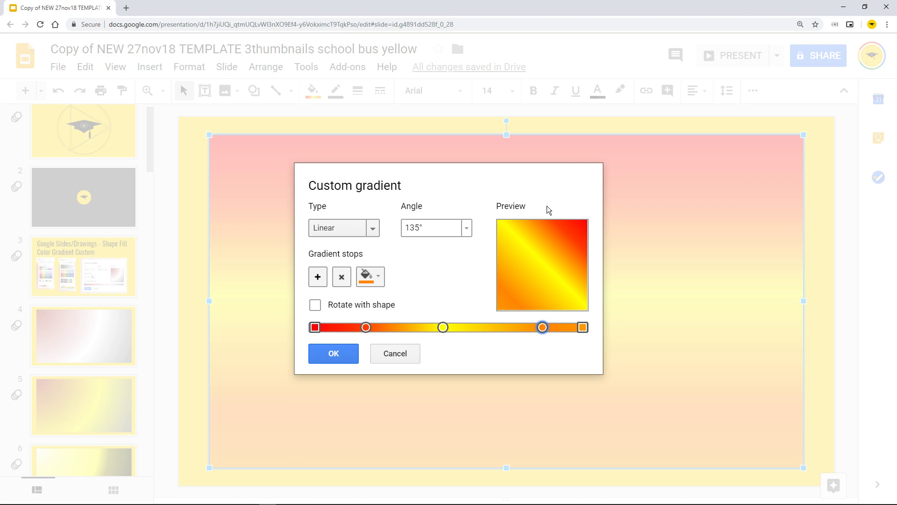
# Step: Add a stop between yellow and orange and apply the 135° gradient
pyautogui.click(444, 326)
pyautogui.click(316, 278)
pyautogui.click(367, 276)
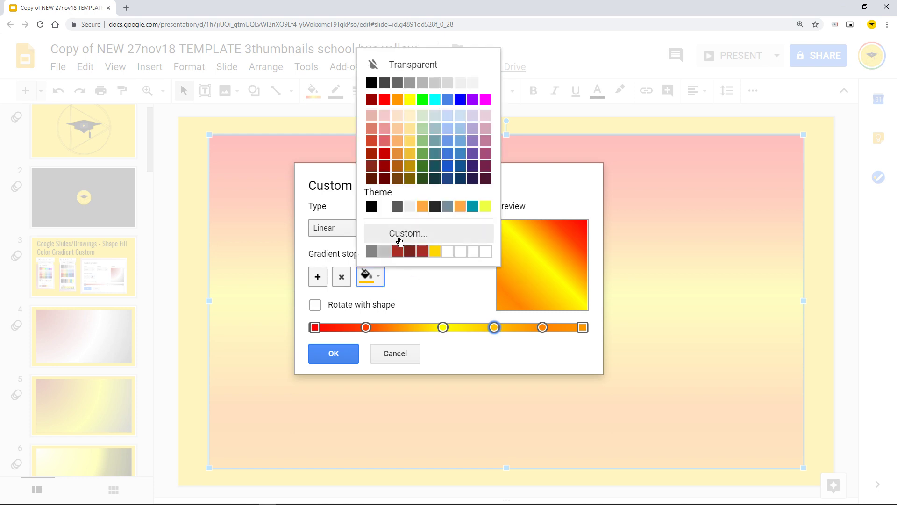
pyautogui.click(440, 289)
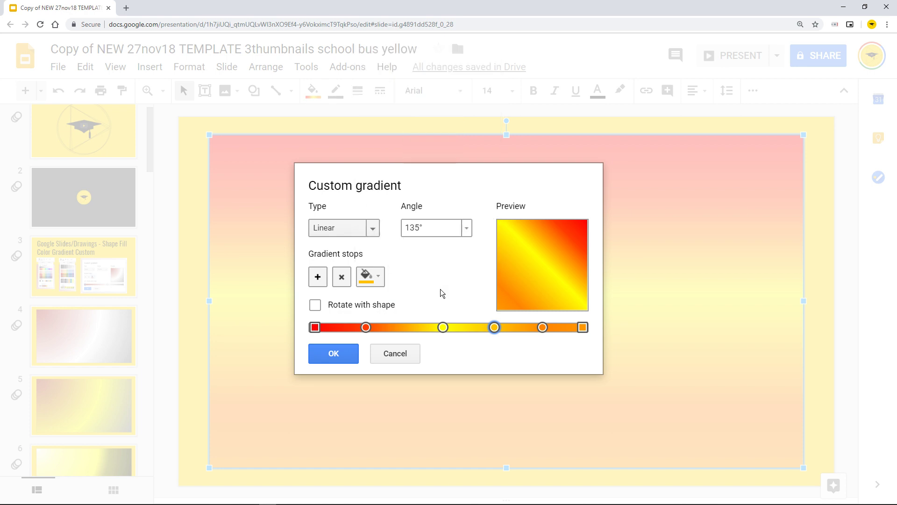
pyautogui.click(335, 355)
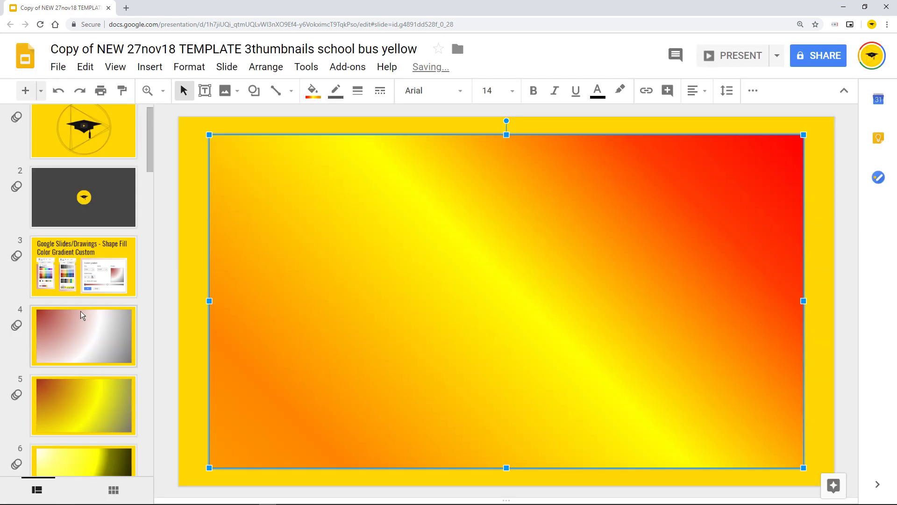
# Step: Start the full-screen presentation from slide 6
pyautogui.scroll(-4, 75, 303)
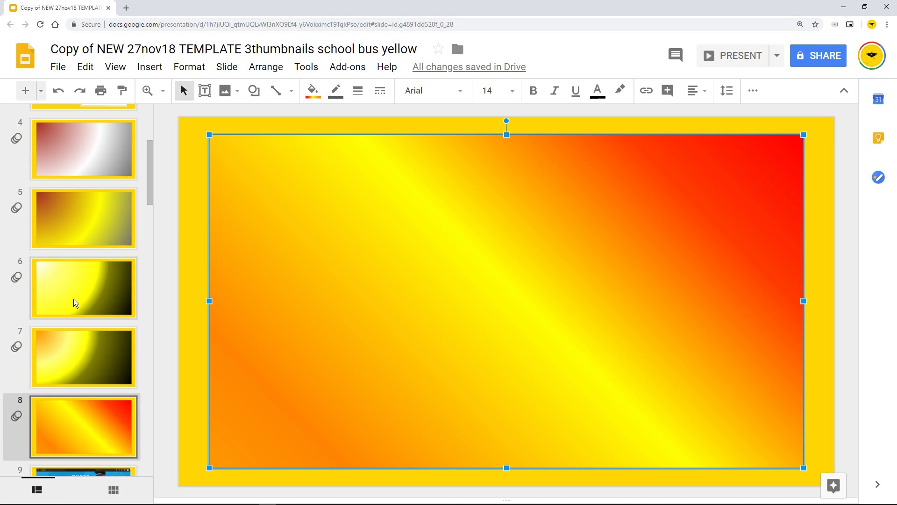
pyautogui.scroll(-1, 75, 303)
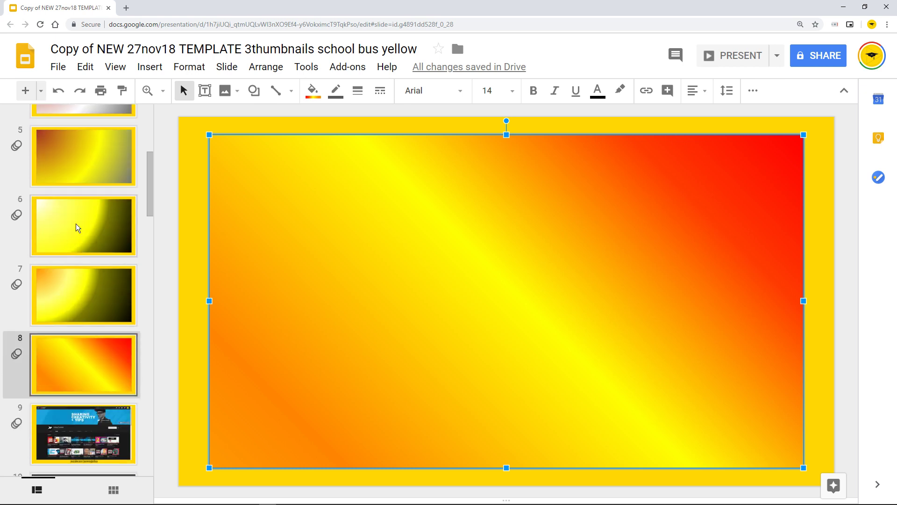
pyautogui.press('Up')
pyautogui.press('Up')
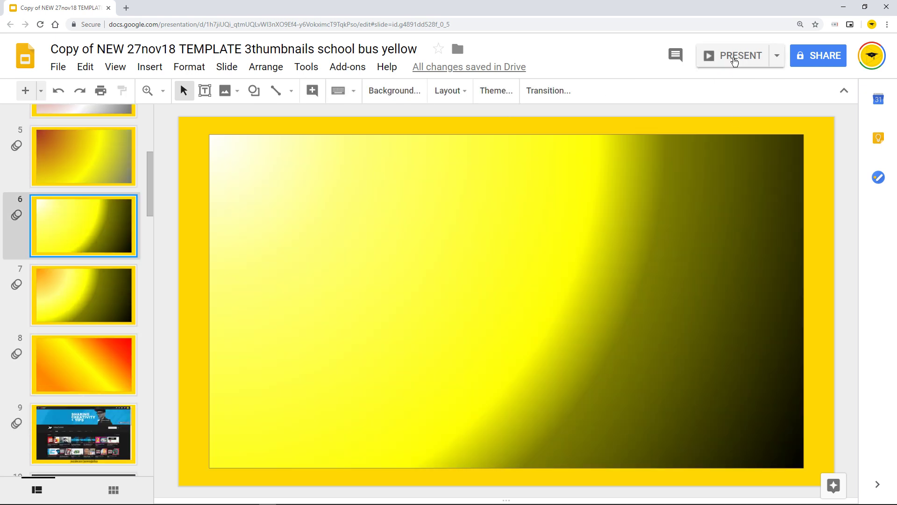
pyautogui.click(735, 55)
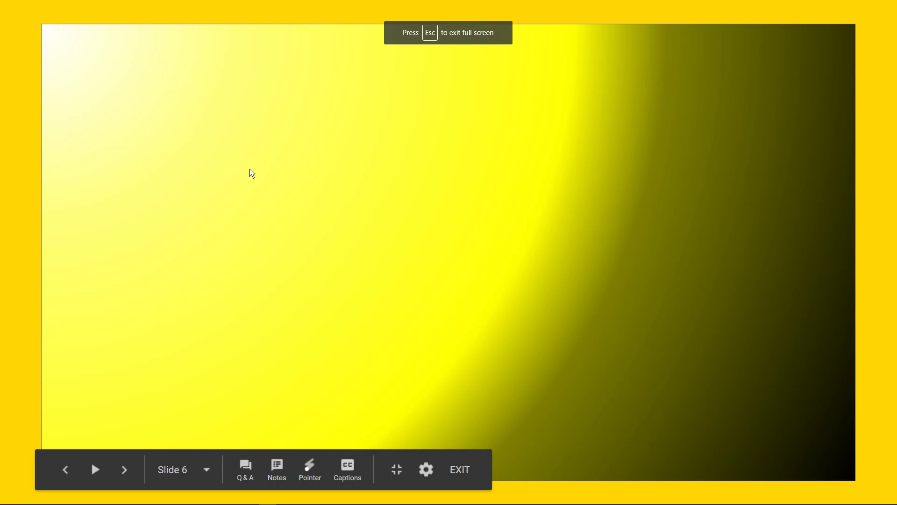
# Step: Advance past the gradient slides to the YouTube channel screenshot slide
pyautogui.press('Right')
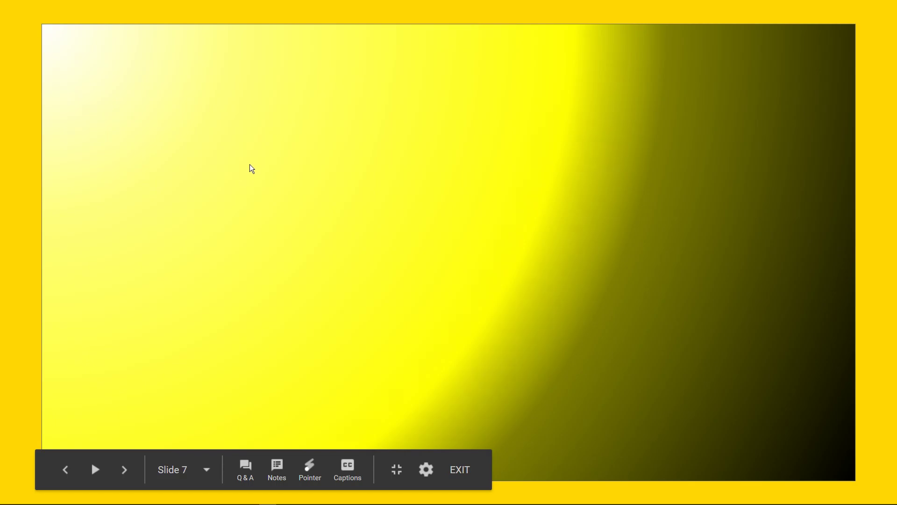
pyautogui.press('Right')
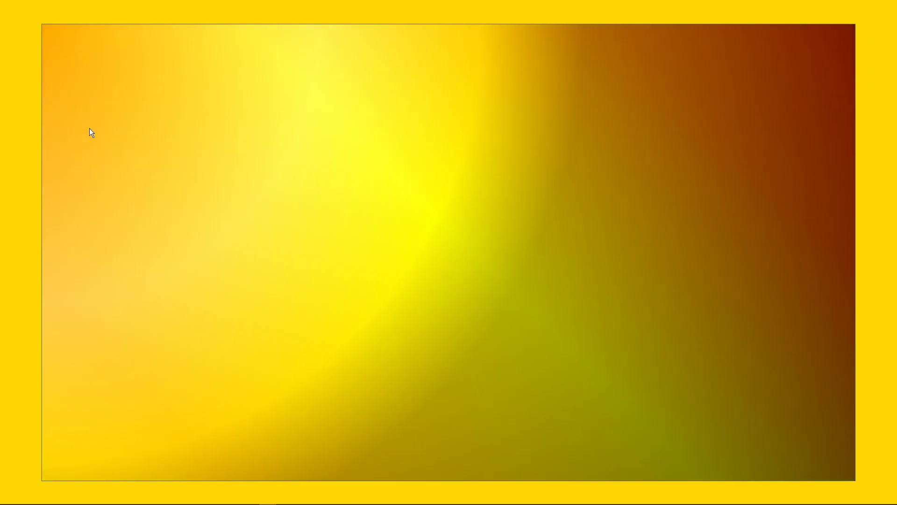
pyautogui.press('Right')
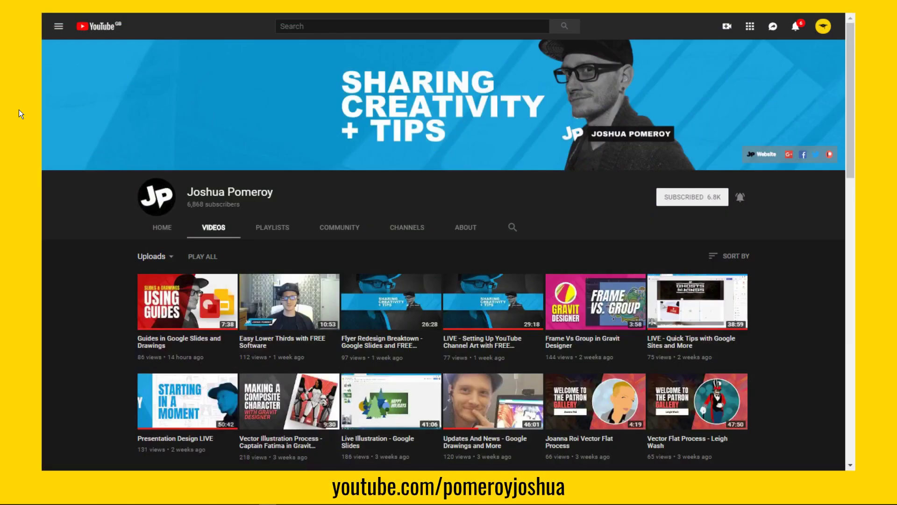